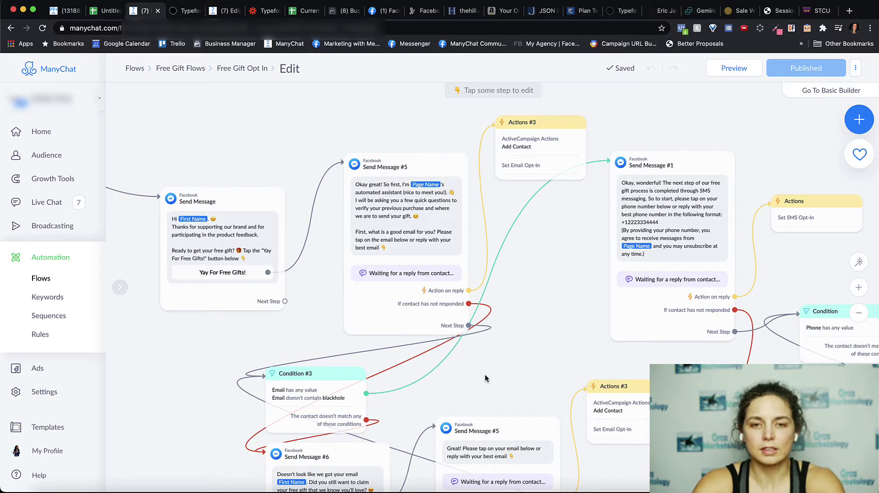
Pan from the Send Message #1 phone-number request to the access-code 42589 check and its SMS replies
left_click_drag(485, 378, 243, 382)
left_click(452, 243)
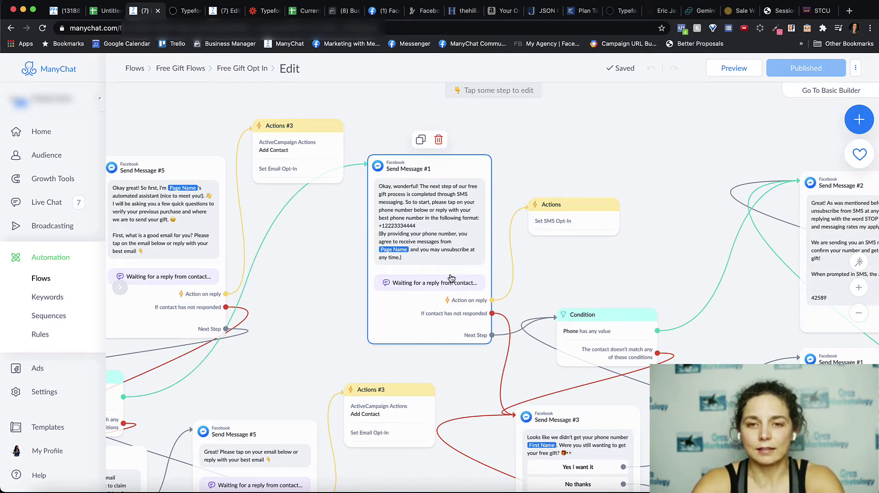
left_click_drag(614, 267, 319, 256)
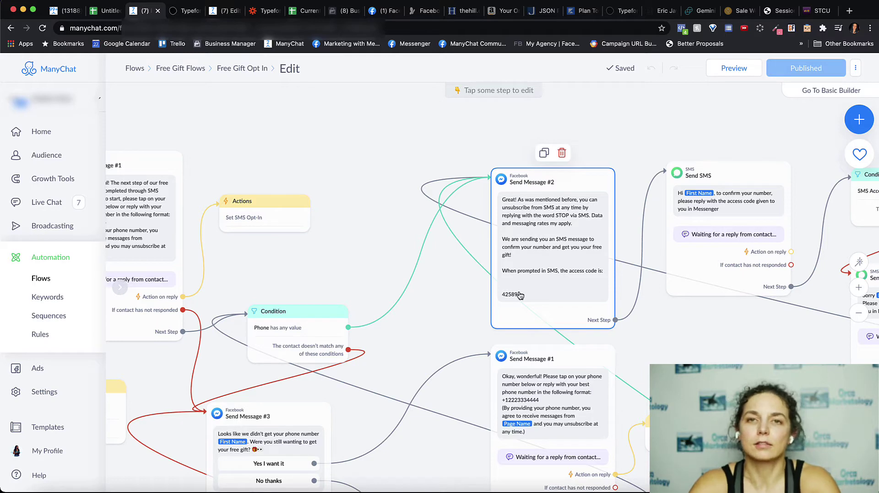
scroll(571, 389, "right", 5)
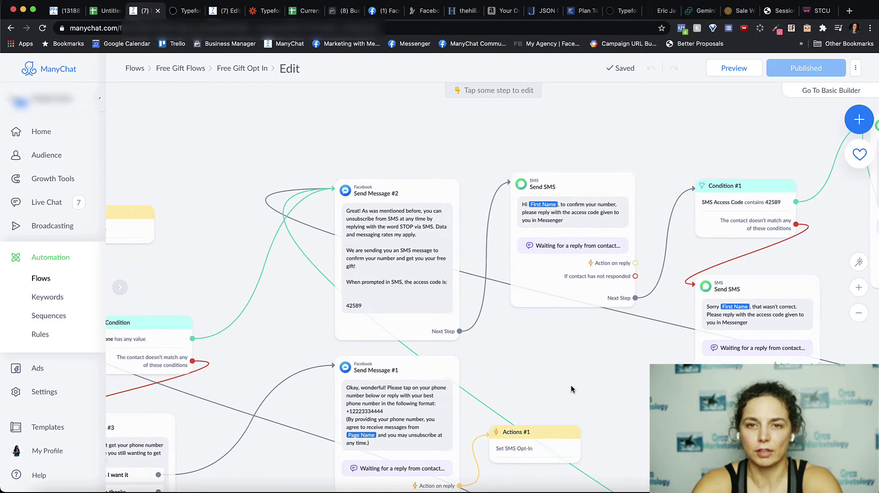
scroll(437, 191, "right", 5)
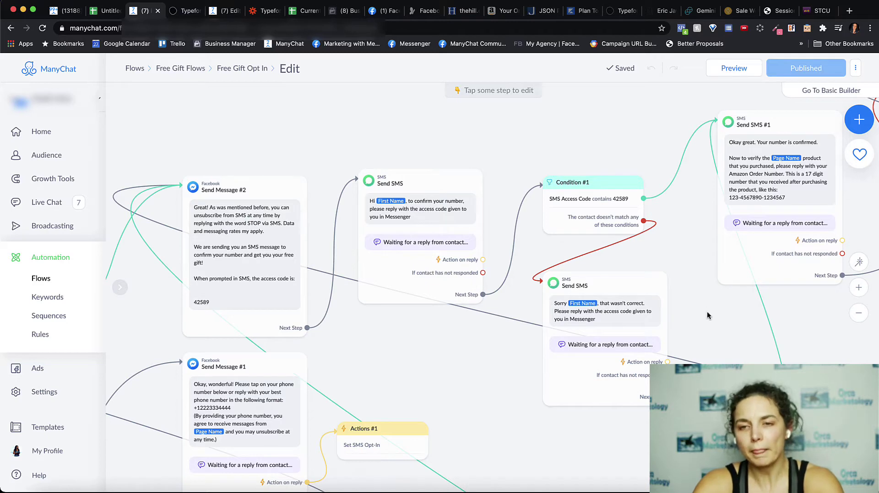
Pan across the 17-digit Amazon order-number request, shipped/pending API checks and Google Sheets lookups
left_click_drag(707, 316, 359, 356)
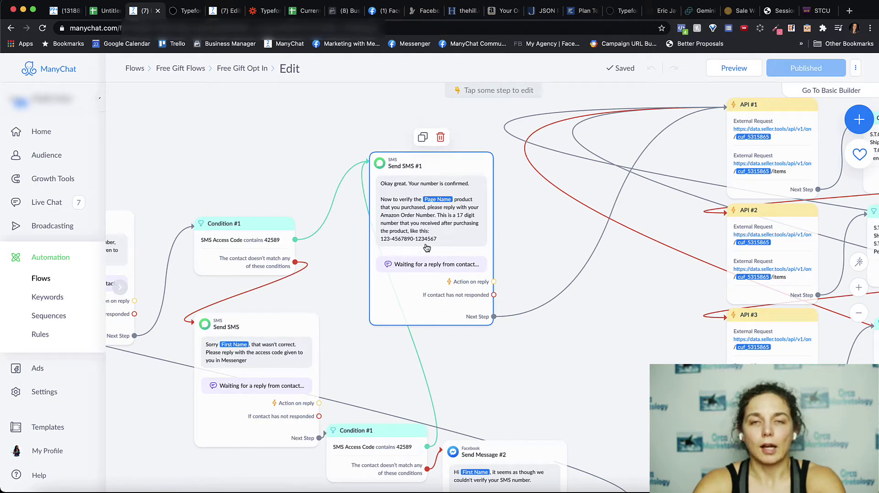
scroll(427, 248, "down", 5)
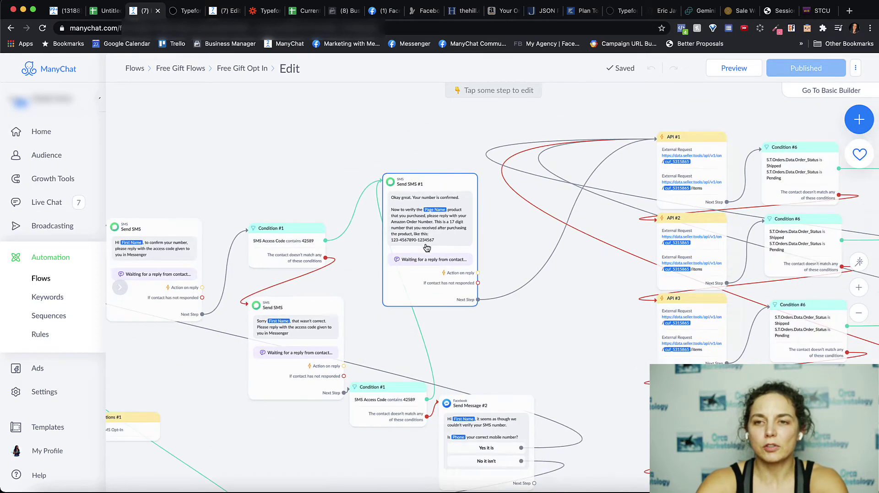
scroll(409, 330, "right", 2)
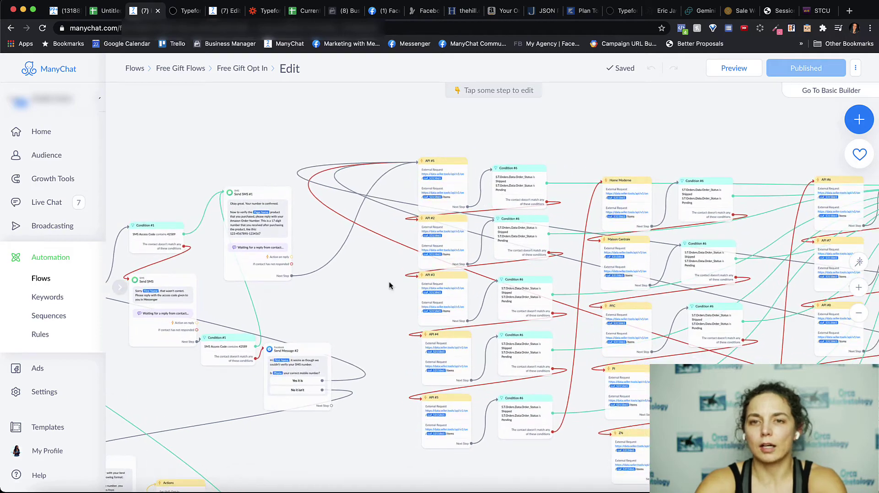
left_click_drag(678, 157, 544, 144)
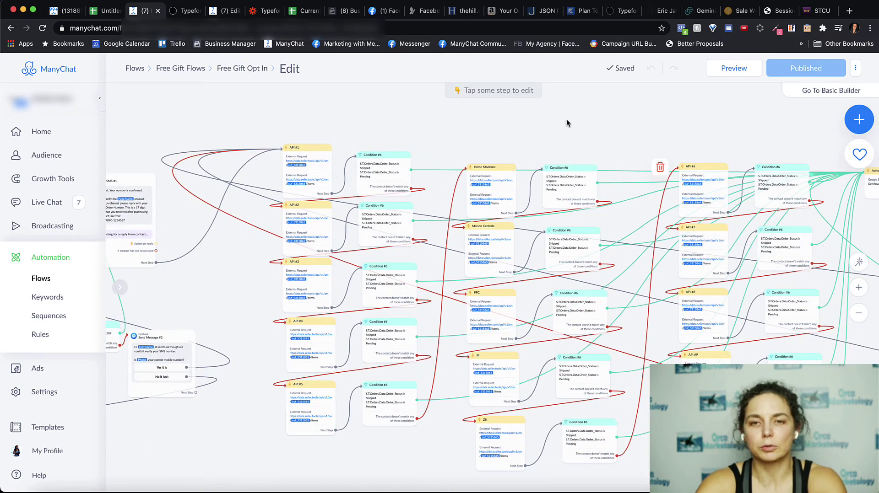
scroll(643, 125, "right", 1)
scroll(595, 128, "right", 5)
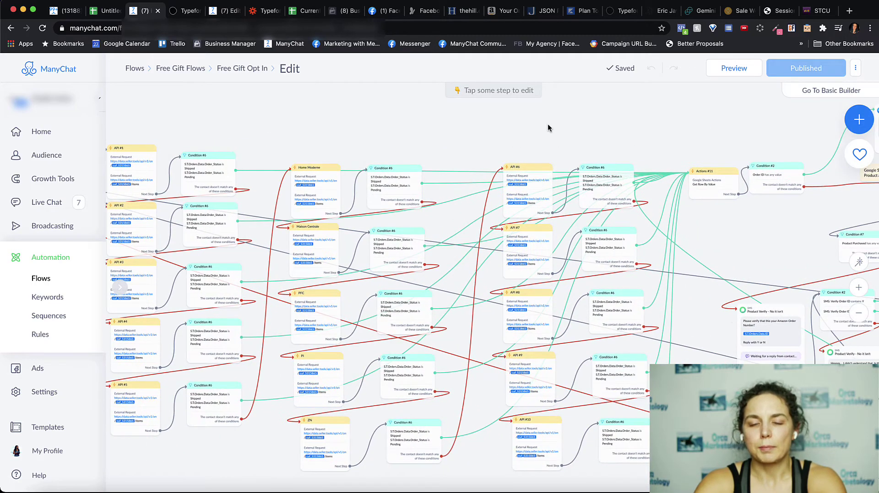
scroll(526, 137, "right", 8)
left_click_drag(526, 135, 364, 136)
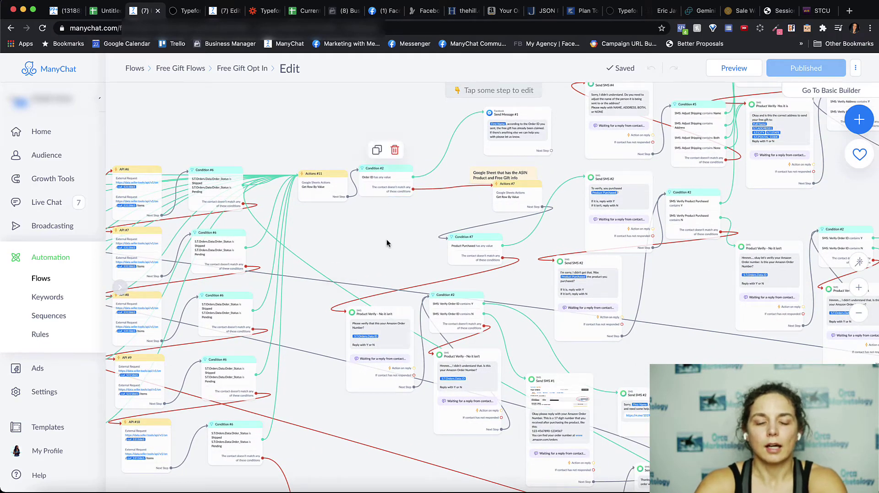
scroll(389, 243, "right", 3)
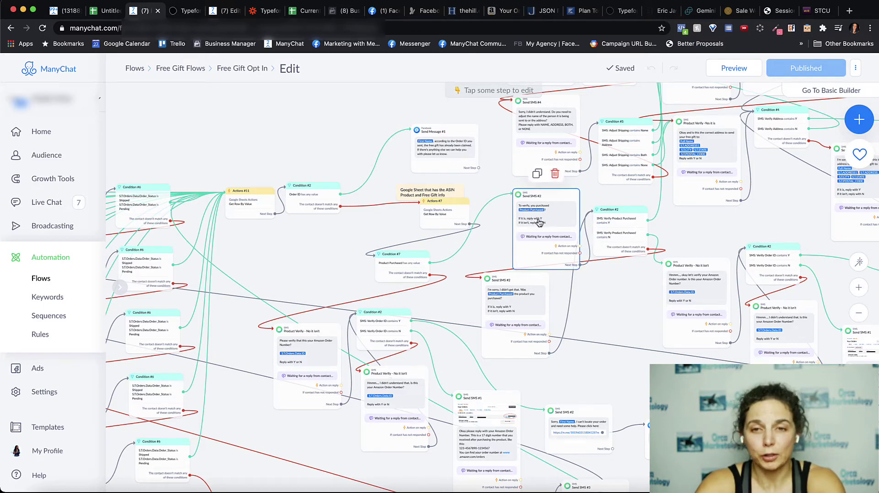
Zoom in and scroll through the Send SMS #4/#5 street, city, state and ZIP prompts
scroll(544, 225, "up", 3)
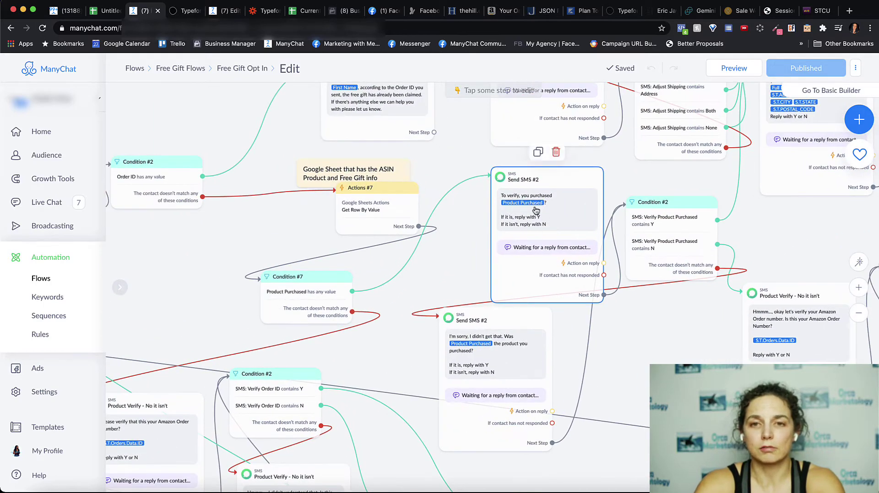
scroll(632, 380, "right", 5)
scroll(632, 380, "up", 2)
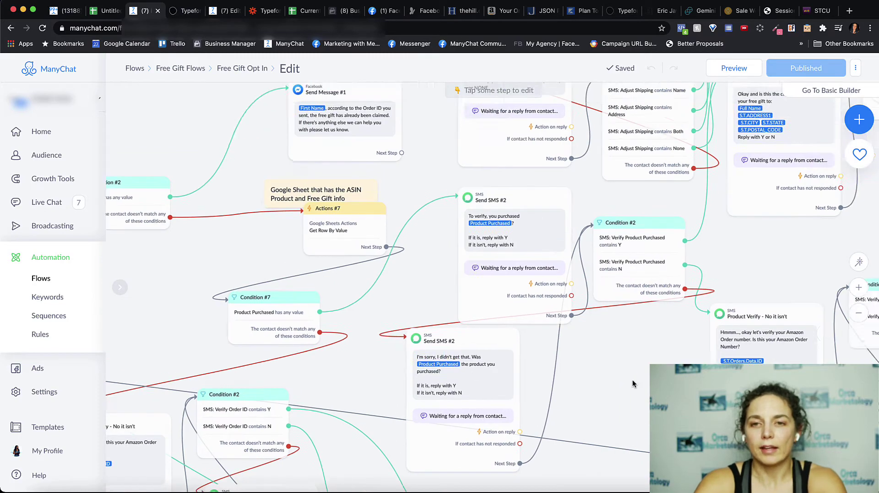
scroll(605, 310, "right", 3)
scroll(605, 310, "up", 3)
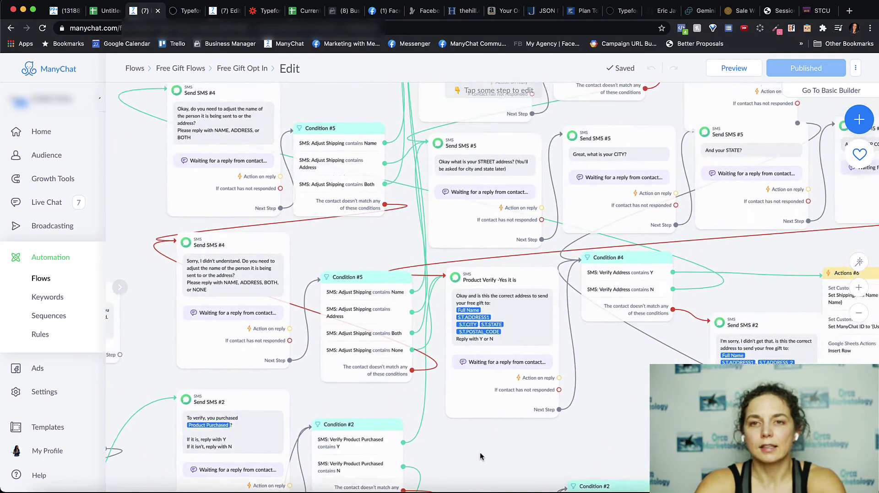
scroll(566, 111, "up", 3)
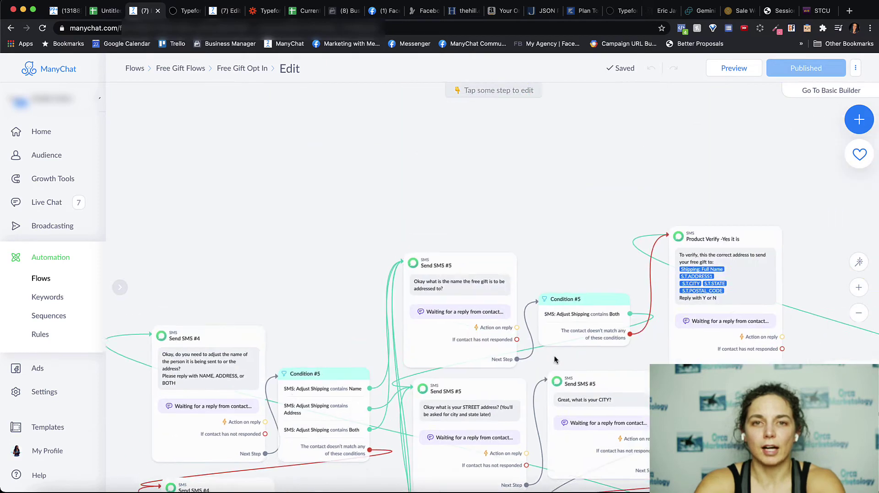
scroll(544, 123, "down", 3)
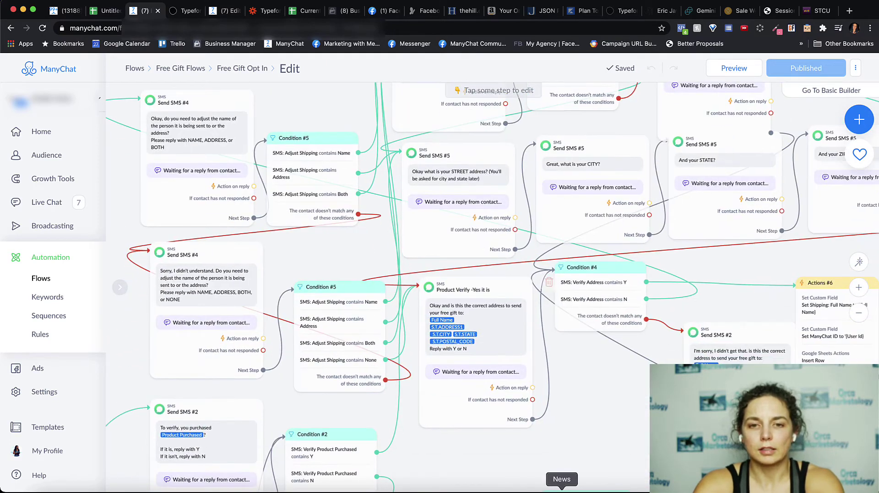
scroll(547, 282, "down", 5)
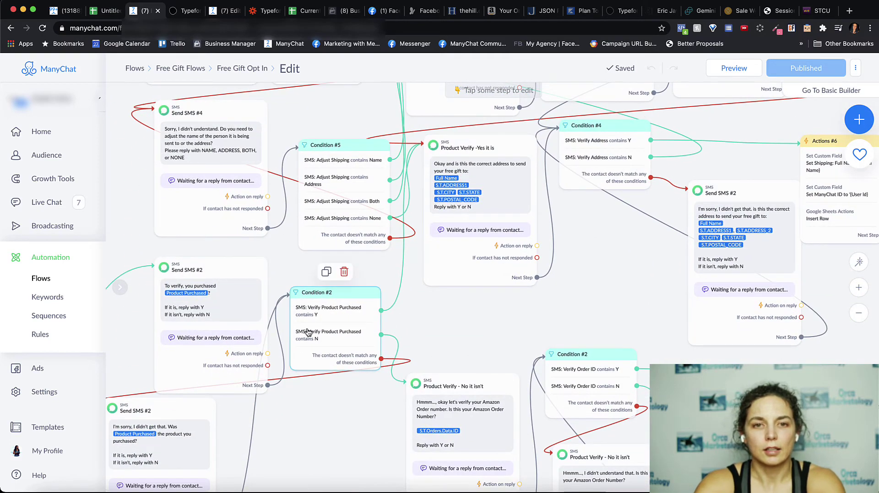
mouse_move(274, 382)
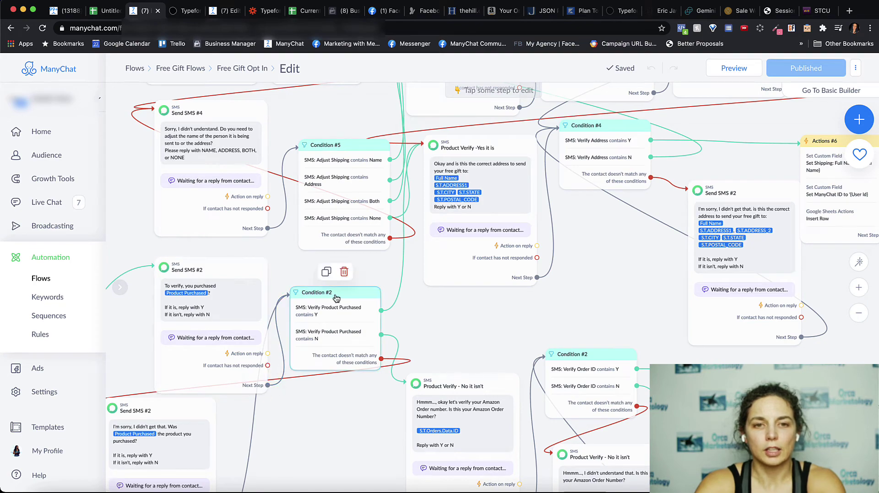
scroll(320, 281, "up", 5)
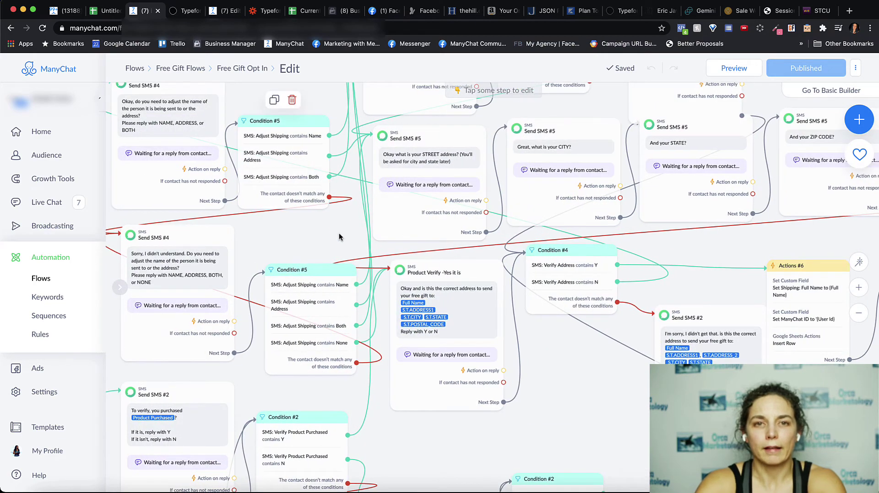
scroll(339, 247, "up", 2)
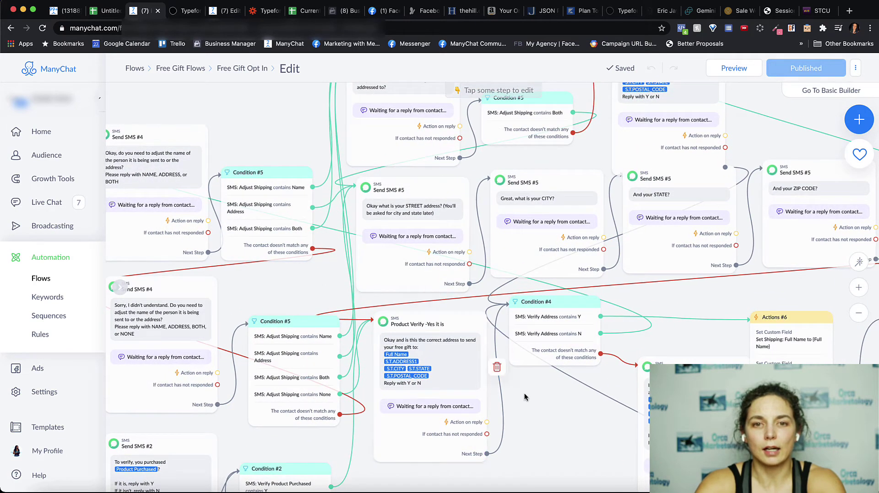
Pan on to the Y/N address confirmation, Google Sheets row action and final gift-claim link message
mouse_move(351, 461)
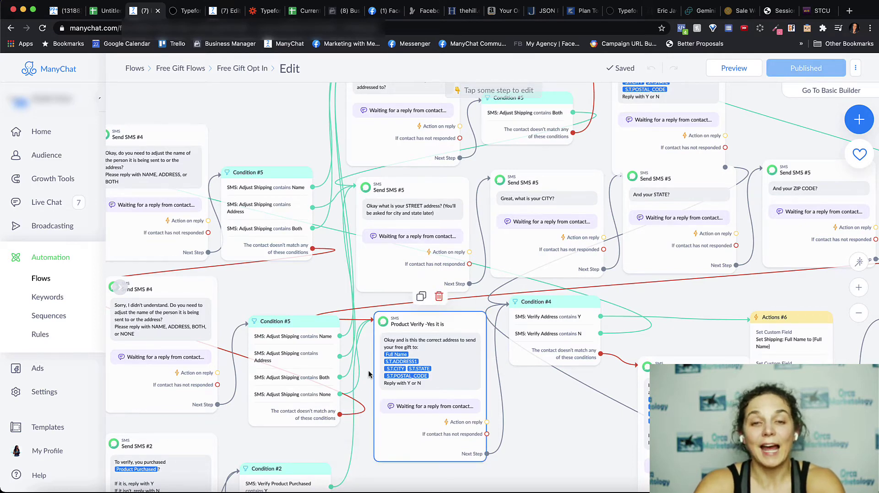
left_click_drag(563, 477, 444, 477)
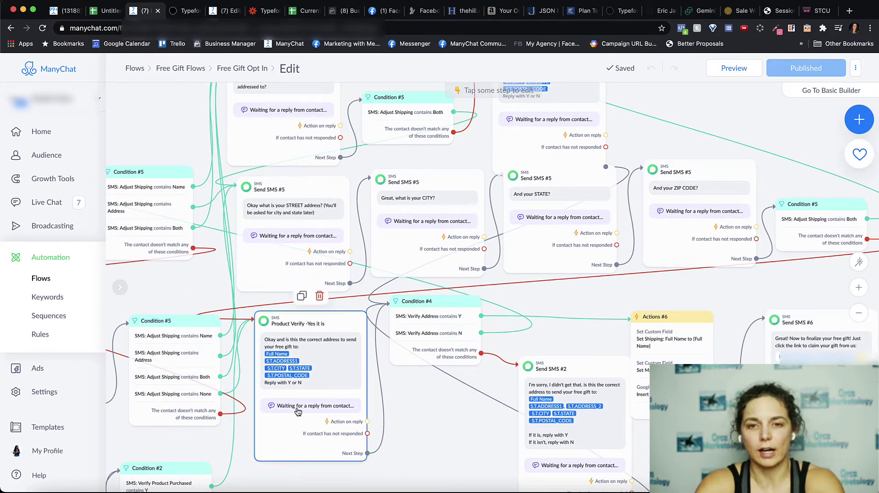
left_click_drag(477, 384, 269, 370)
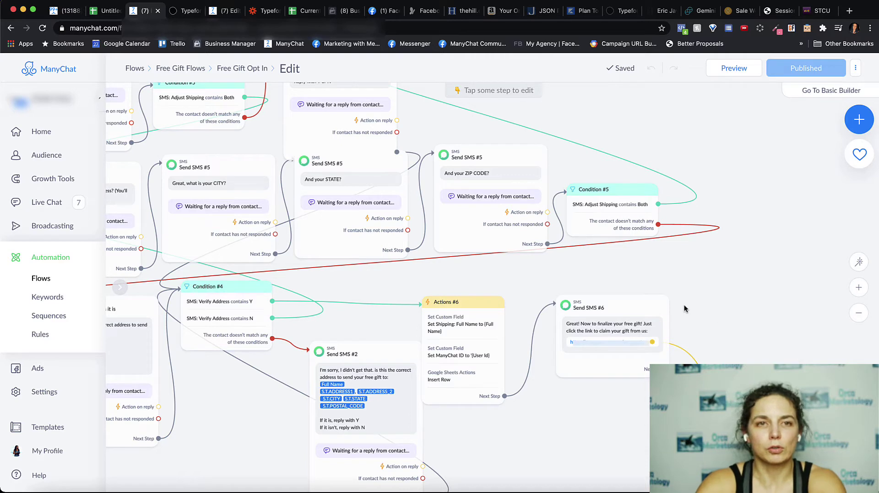
Switch to the Typeform SMS Chatbot form with hidden fields product and manychat_id
left_click(174, 14)
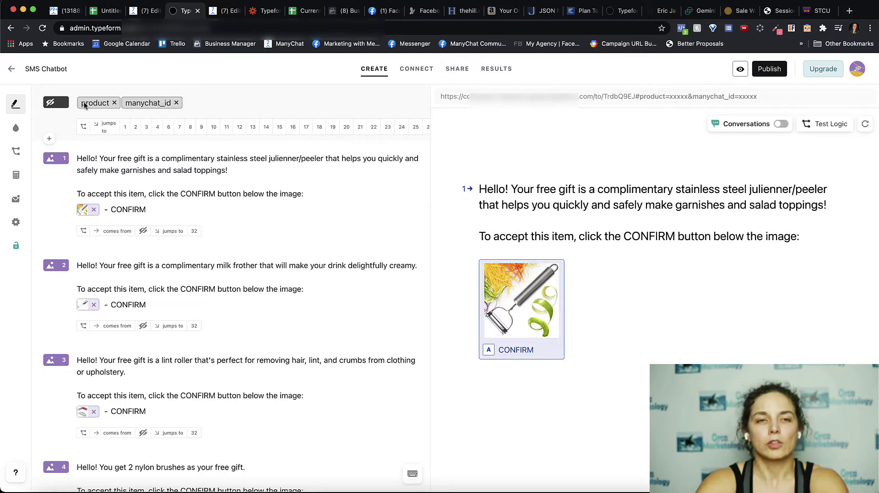
Show the SMS Chatbot form's Logic Jump rules: peeler to gift question 1, milk-frother to question 2
left_click(143, 14)
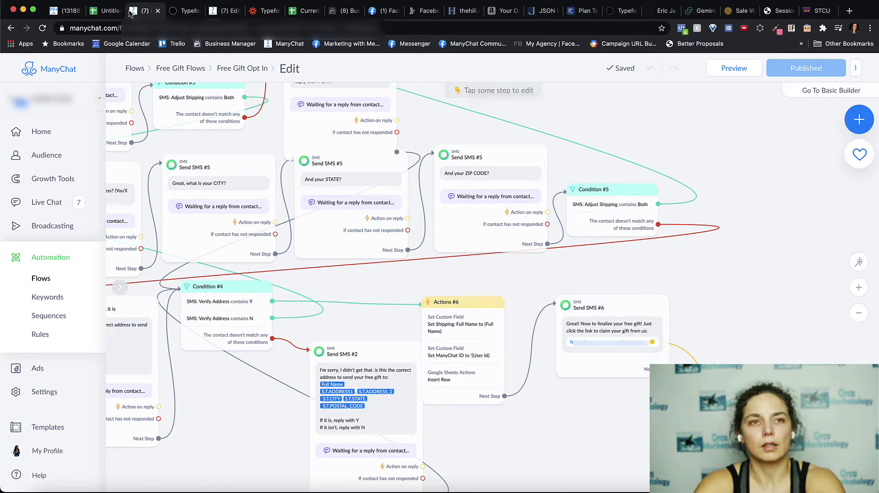
mouse_move(185, 6)
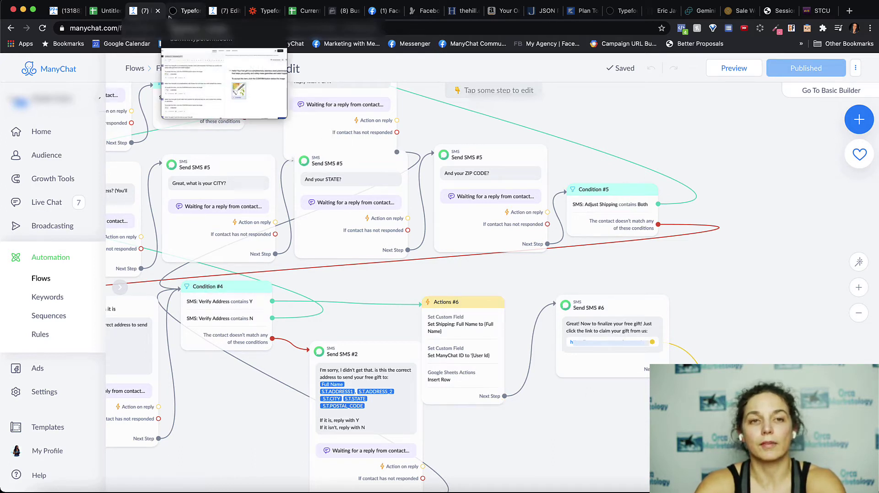
left_click(185, 7)
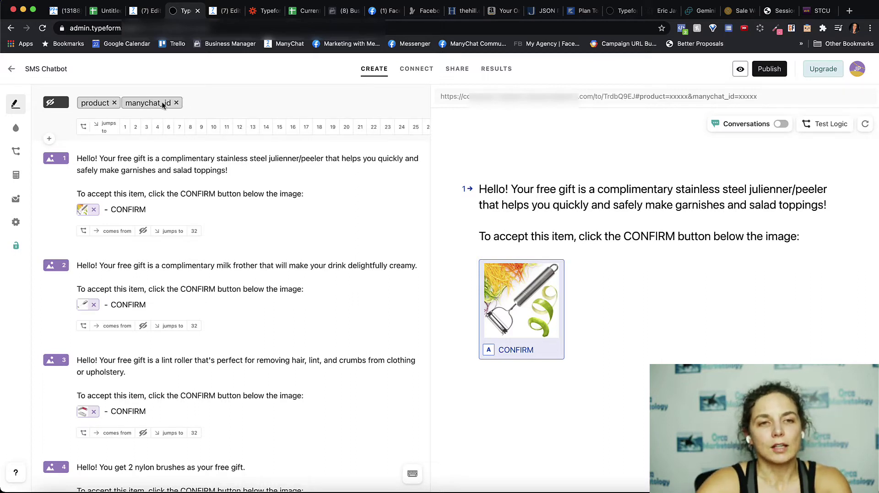
left_click(82, 128)
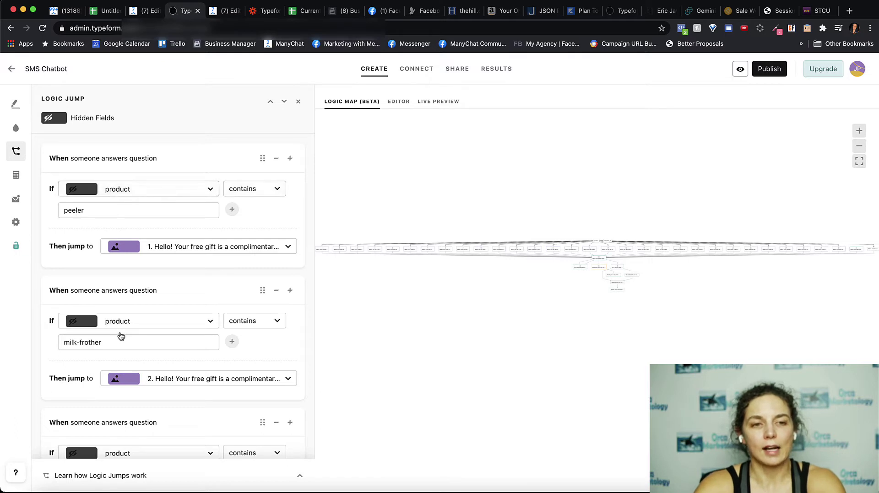
Scroll through the product hidden-field rules, then return to the form builder's question list
scroll(110, 350, "down", 3)
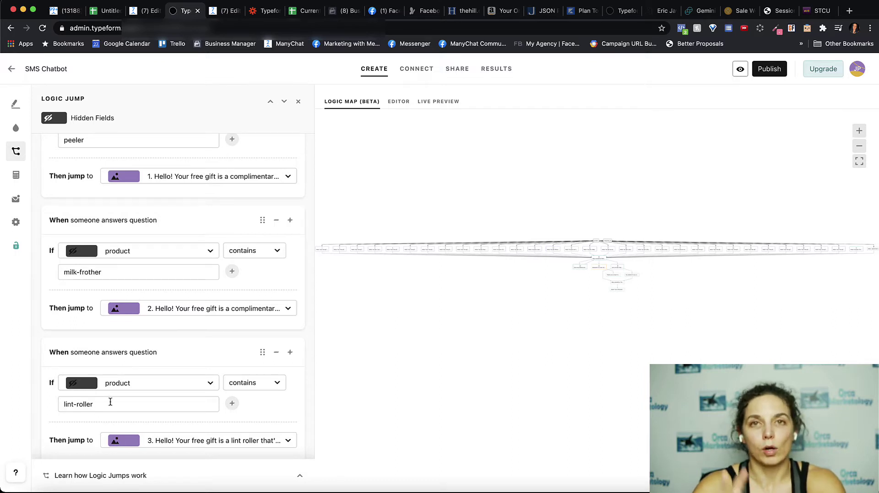
scroll(110, 403, "down", 2)
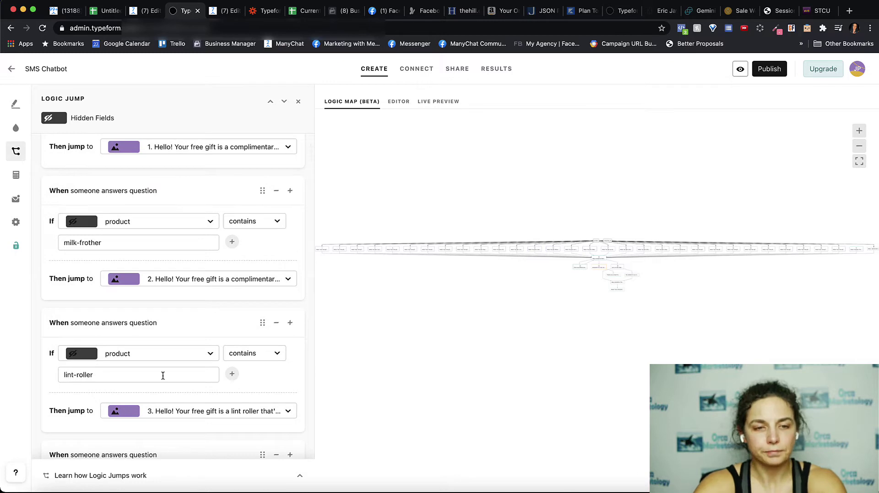
scroll(163, 376, "down", 6)
scroll(164, 377, "up", 5)
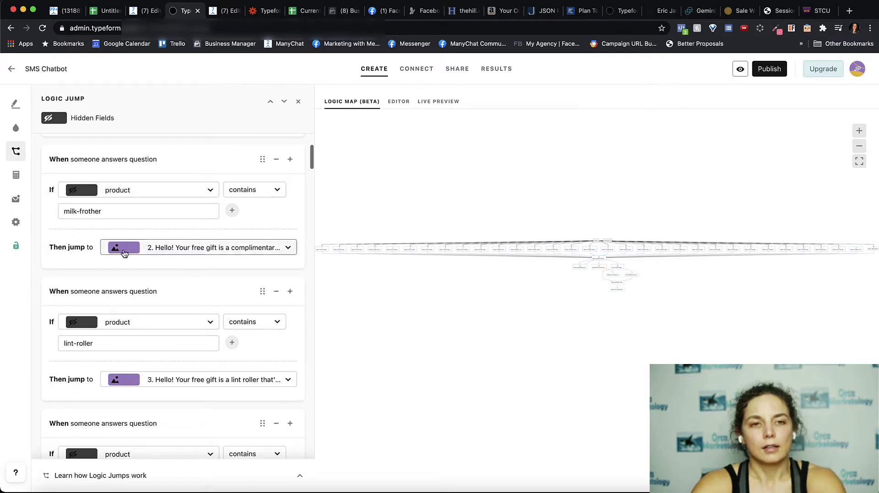
scroll(177, 254, "up", 6)
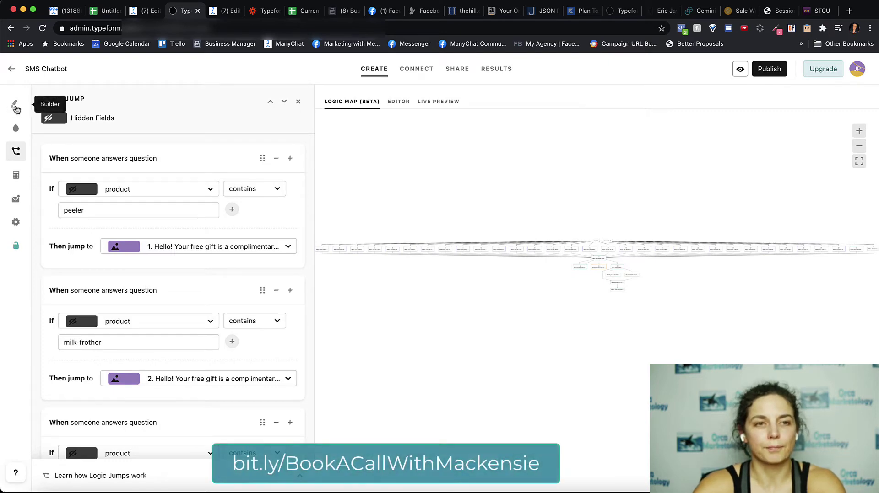
left_click(15, 109)
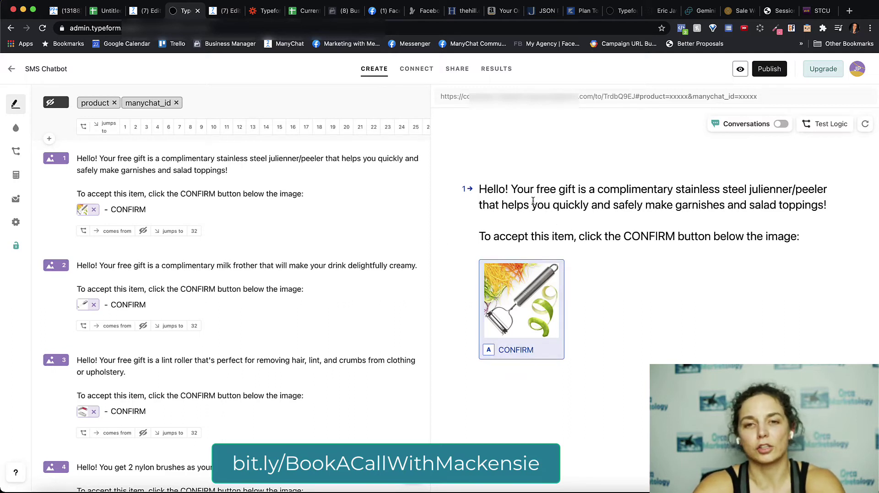
scroll(177, 309, "down", 5)
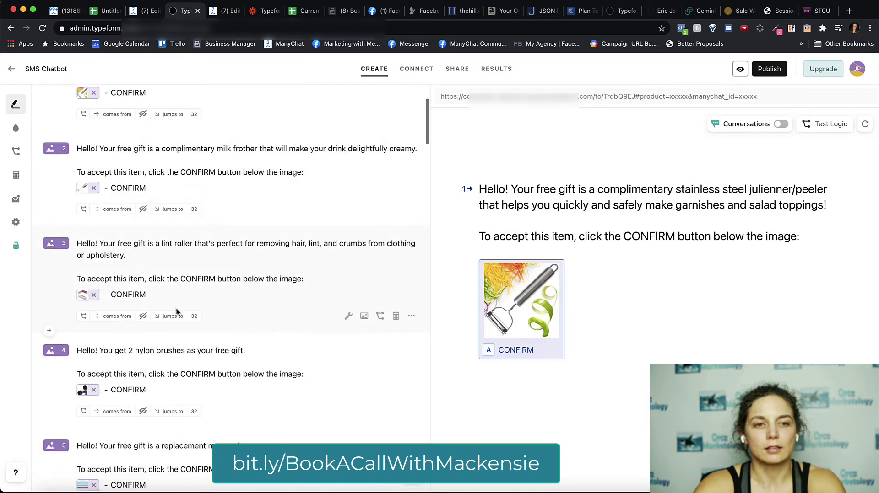
scroll(176, 311, "down", 11)
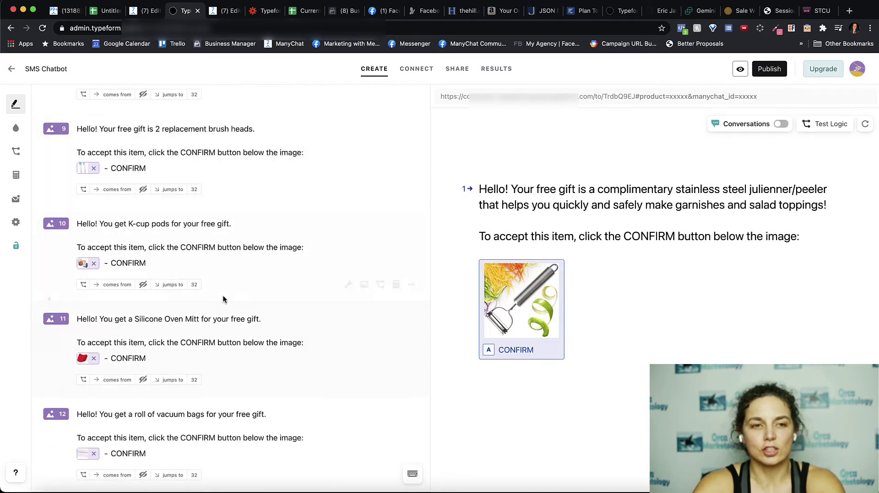
scroll(220, 302, "down", 1)
scroll(219, 304, "down", 12)
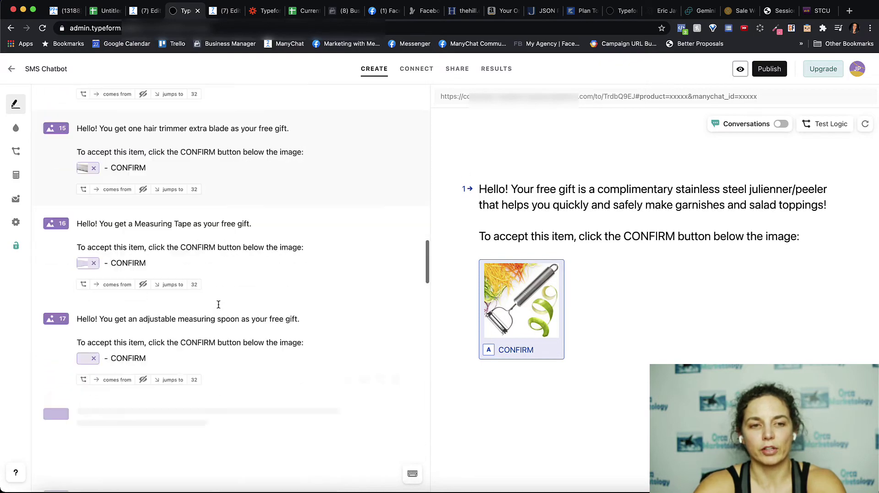
scroll(218, 303, "down", 13)
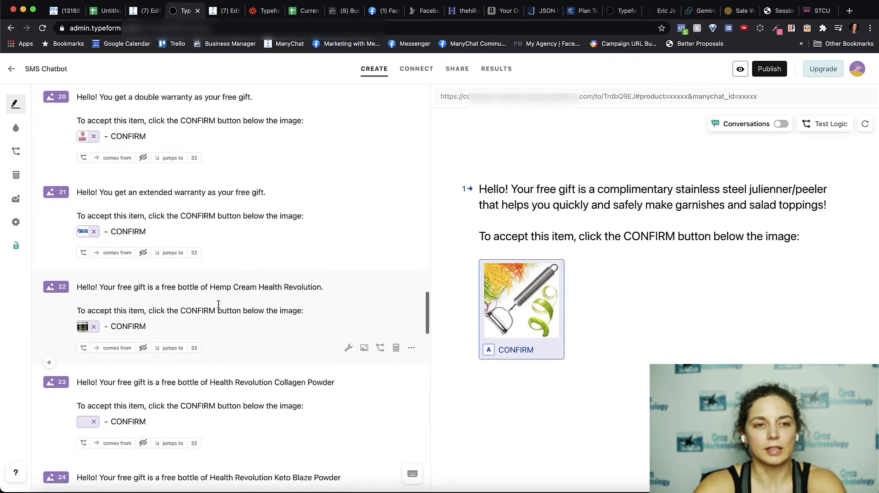
scroll(218, 303, "down", 12)
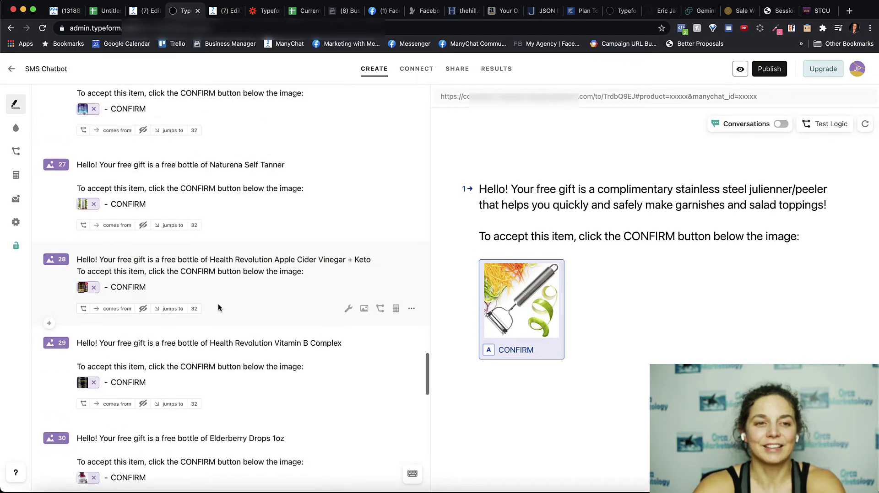
scroll(219, 305, "down", 5)
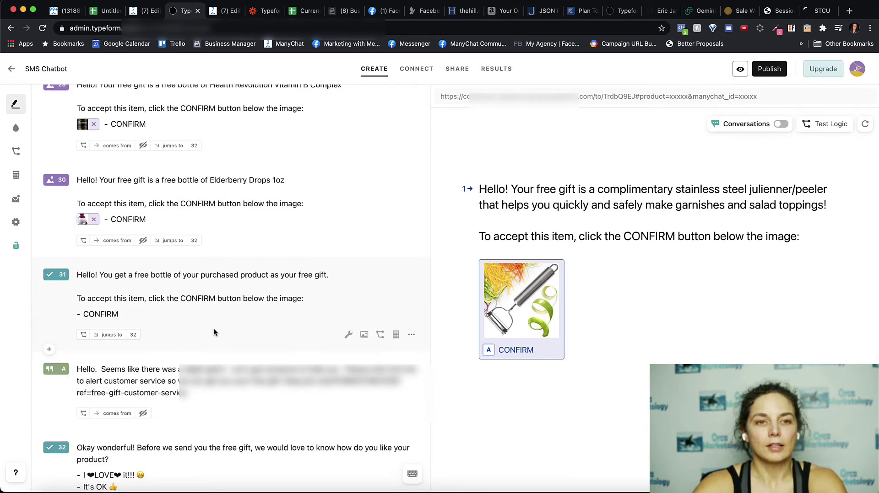
scroll(205, 337, "down", 2)
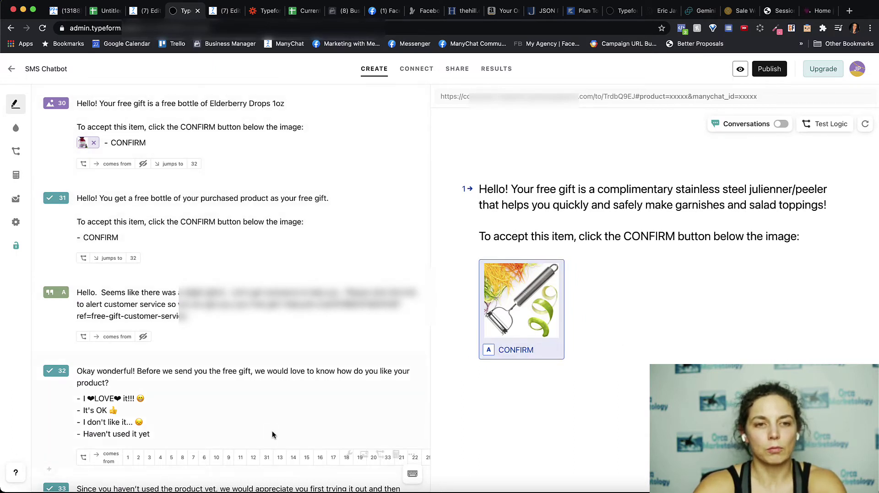
scroll(274, 378, "down", 3)
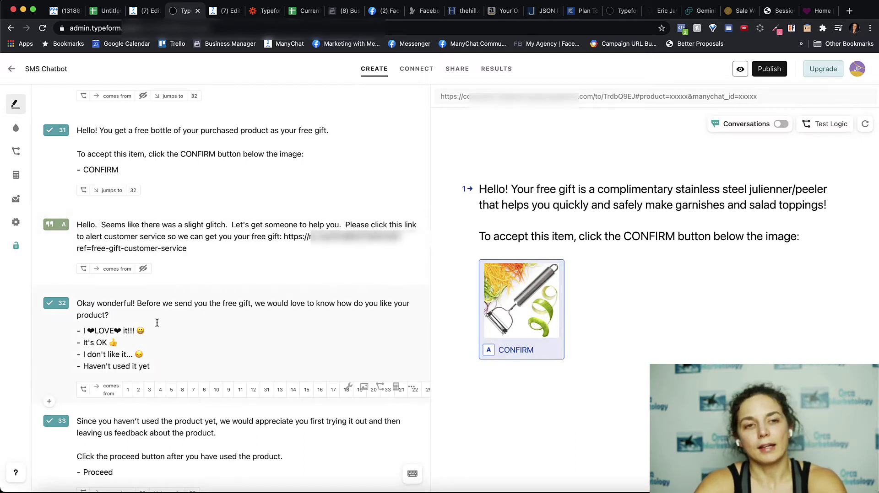
scroll(202, 348, "down", 5)
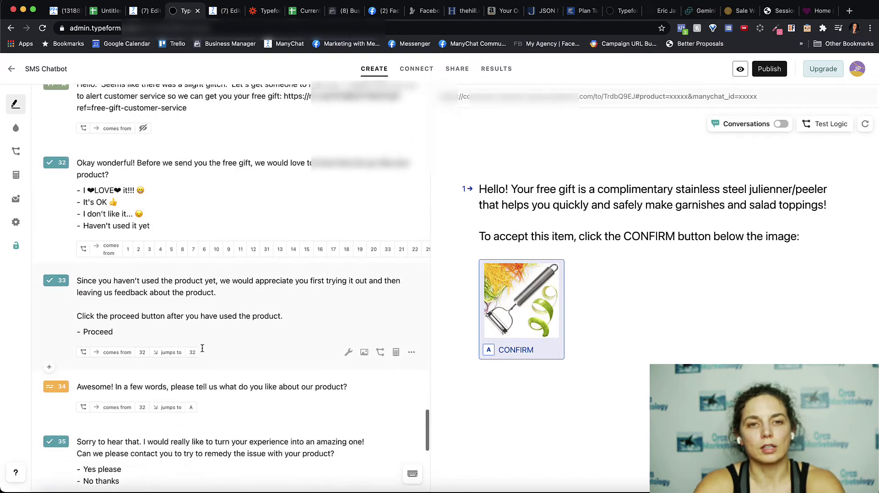
scroll(201, 348, "down", 2)
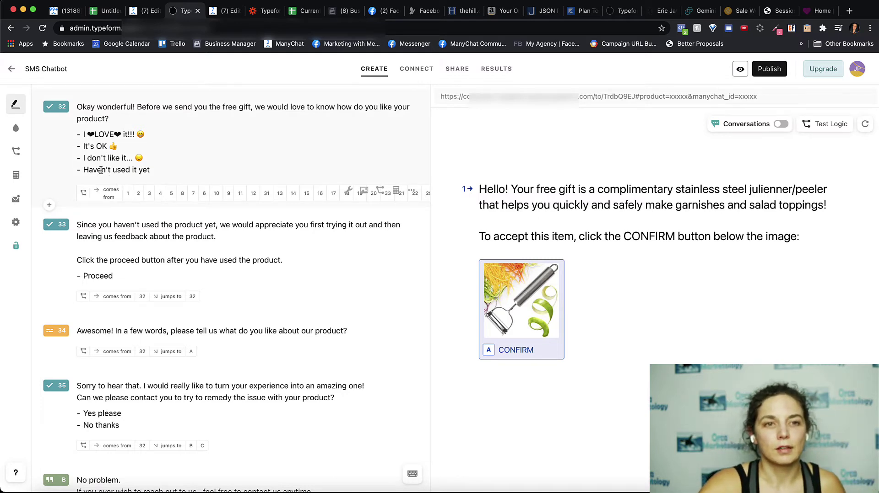
Inspect question 32's jumps: 'Haven't used it yet' goes to 33, 'LOVE' and 'OK' to 34
left_click(101, 170)
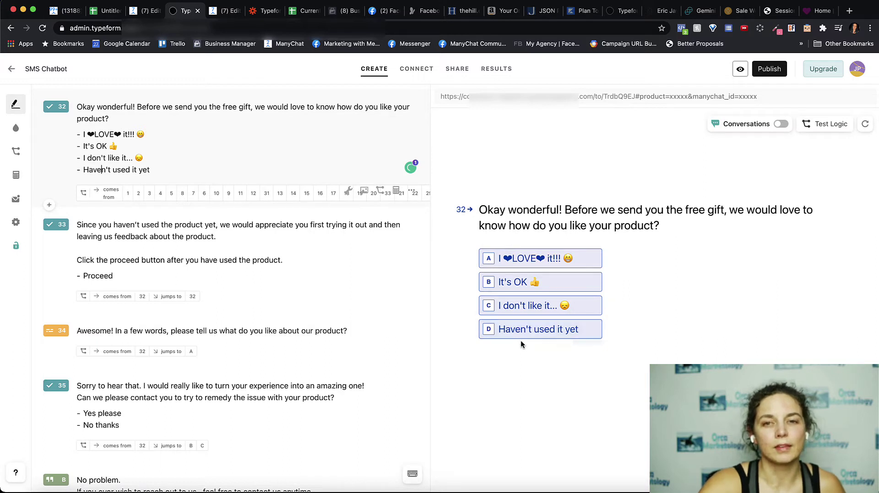
left_click(83, 196)
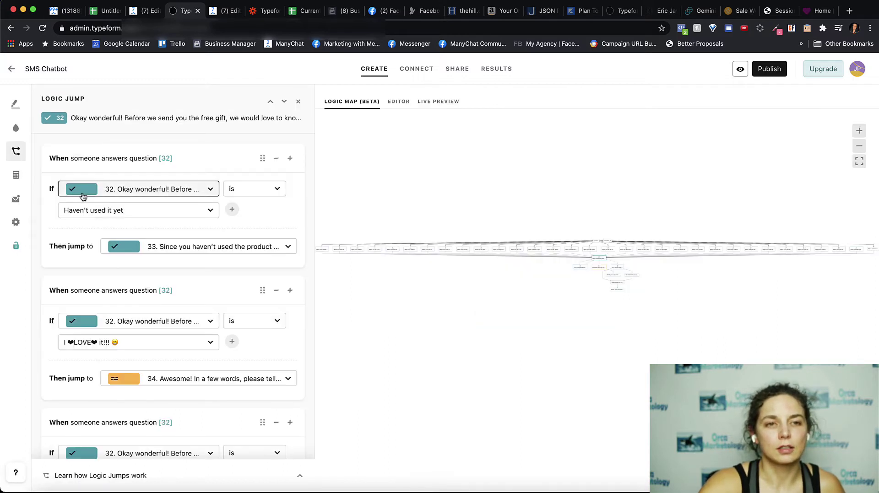
left_click(83, 196)
left_click(109, 173)
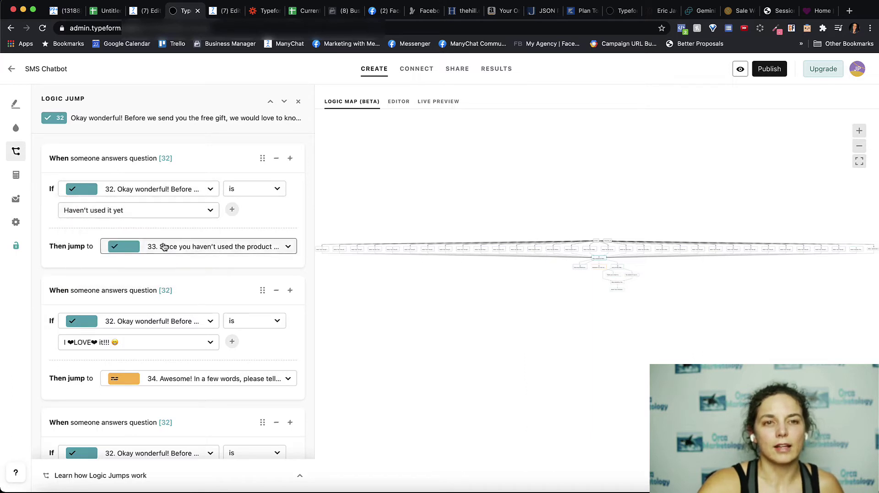
scroll(87, 307, "down", 5)
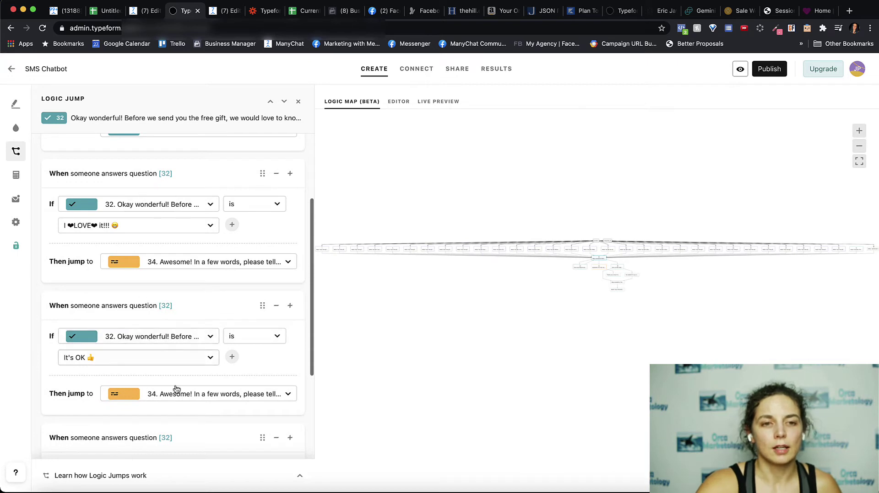
scroll(153, 306, "up", 5)
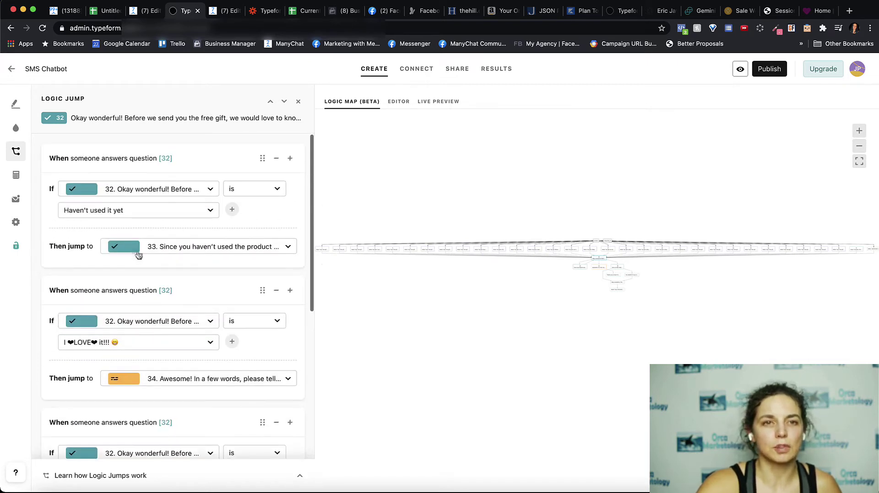
left_click(299, 103)
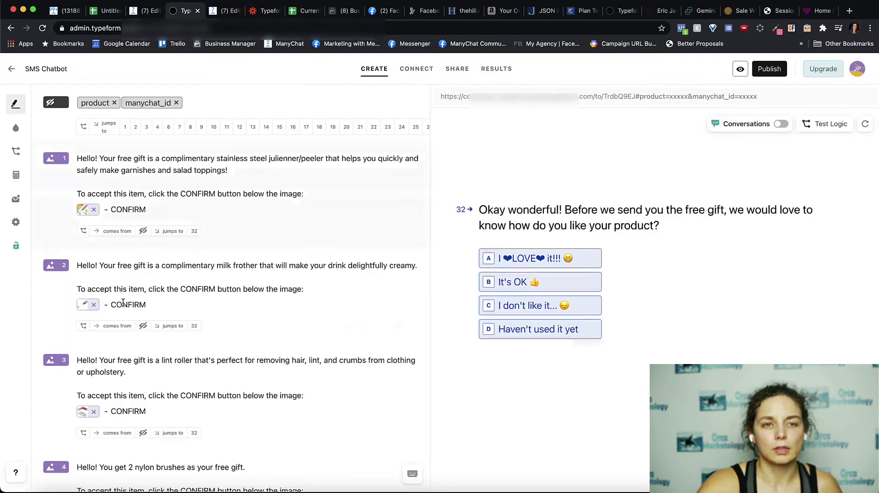
Scroll down the question list and preview question 32 about how they like the product
scroll(123, 303, "down", 15)
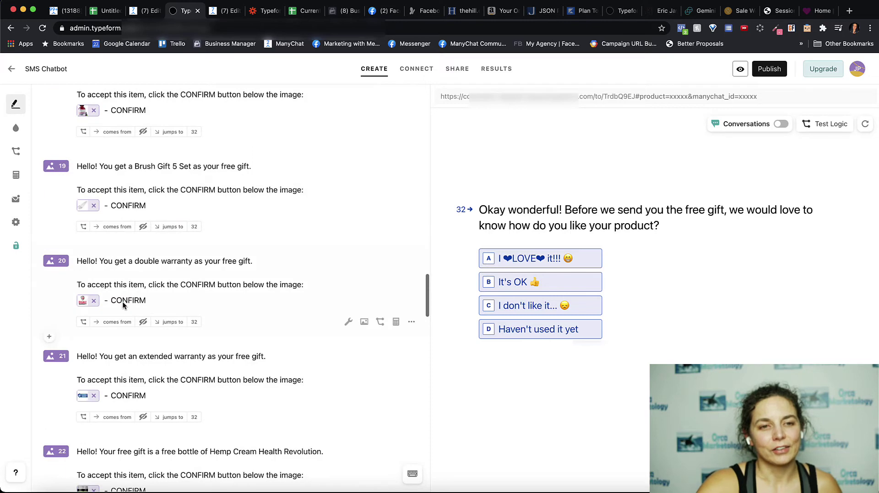
scroll(123, 305, "down", 20)
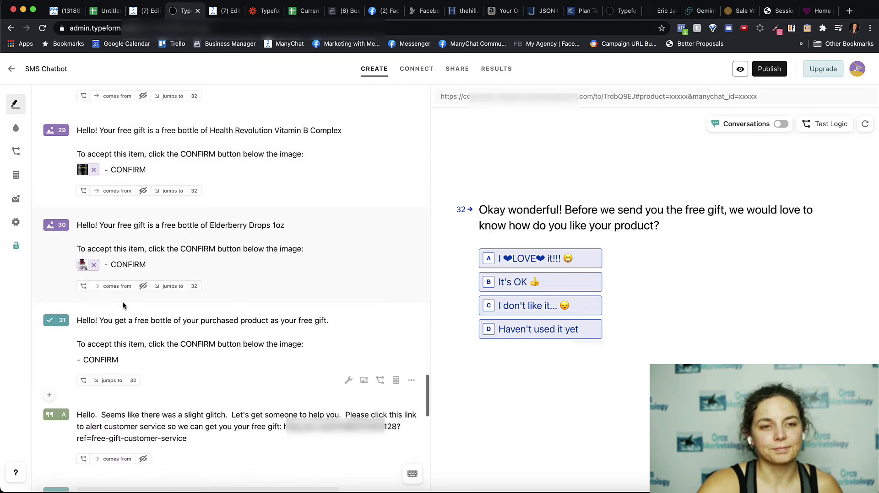
scroll(122, 306, "down", 5)
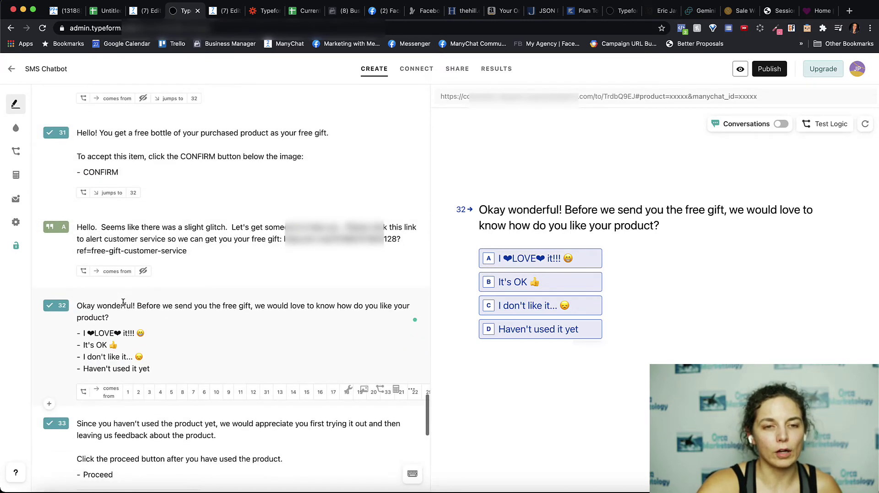
scroll(123, 303, "down", 5)
left_click(122, 300)
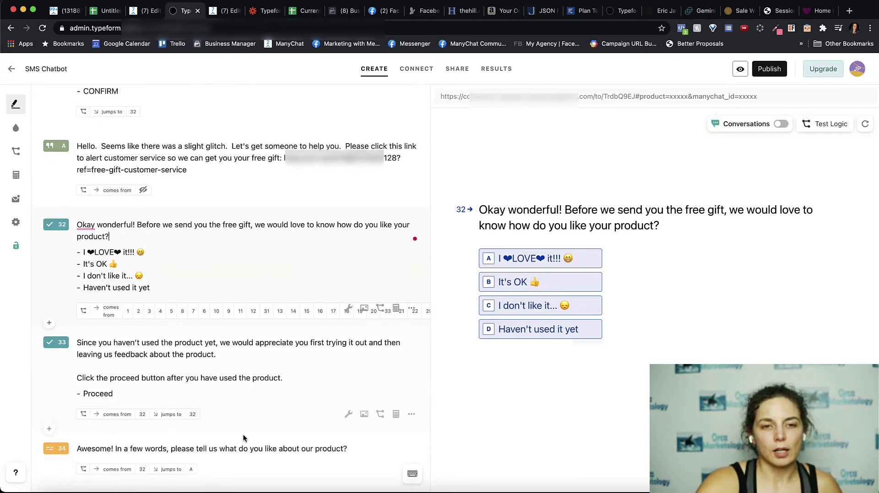
Scroll to the thank-you screens, then go to ManyChat's Post Typeform Ask For Review flow
scroll(240, 440, "down", 15)
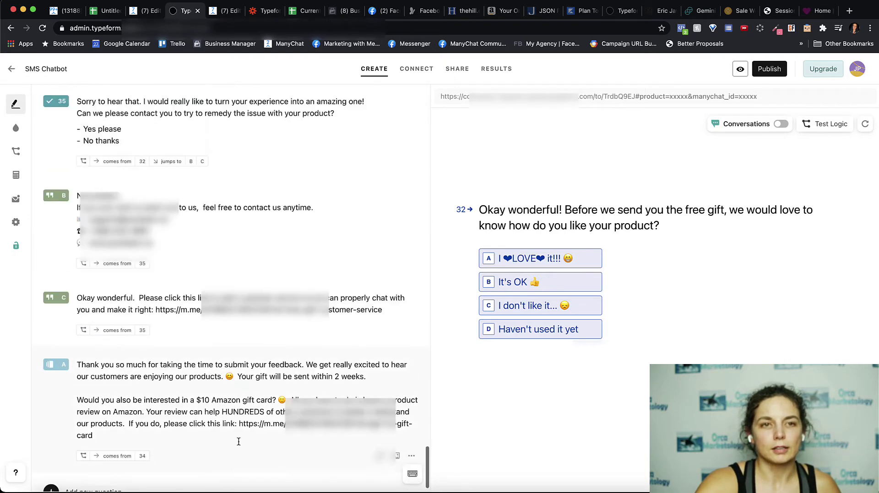
scroll(206, 183, "up", 1)
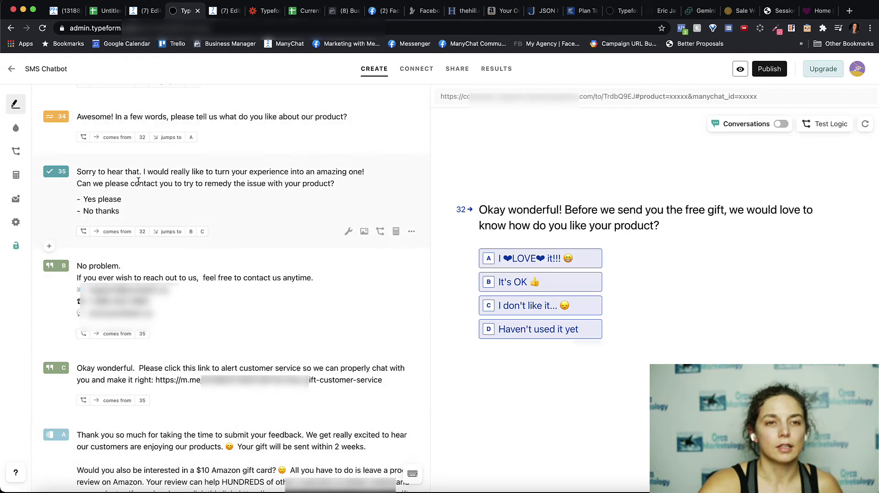
scroll(94, 172, "up", 8)
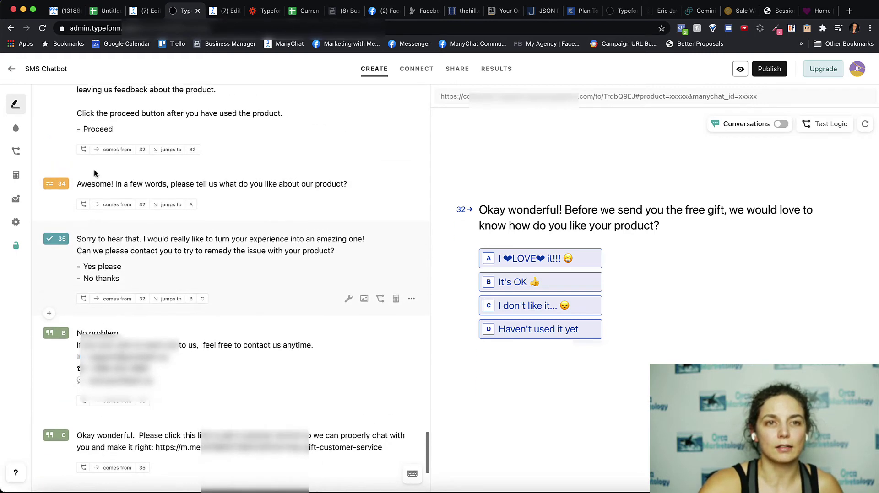
scroll(95, 171, "down", 1)
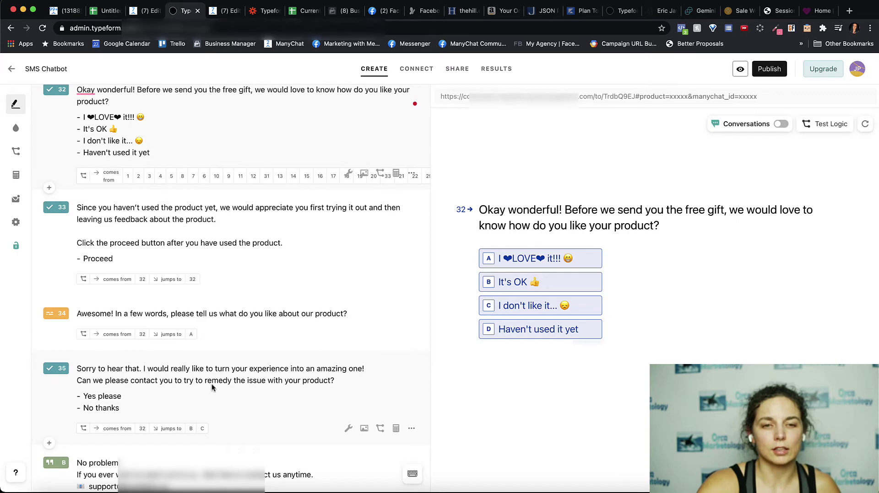
scroll(159, 403, "down", 5)
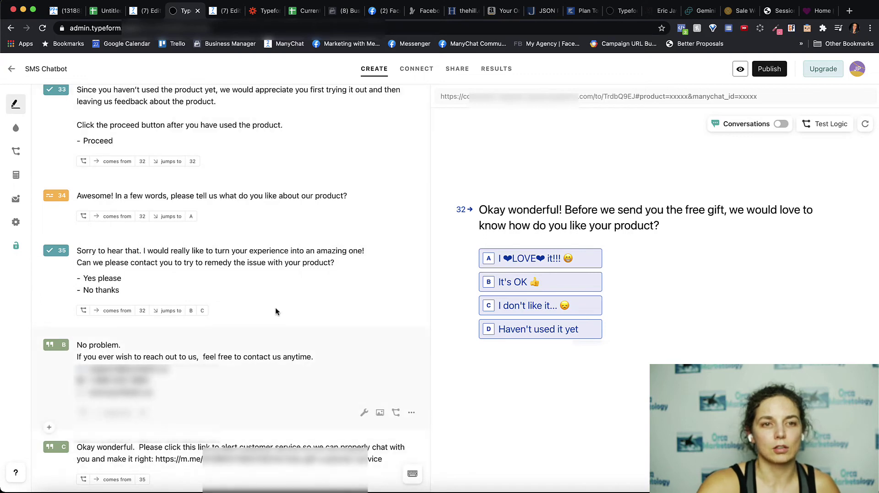
scroll(180, 352, "down", 5)
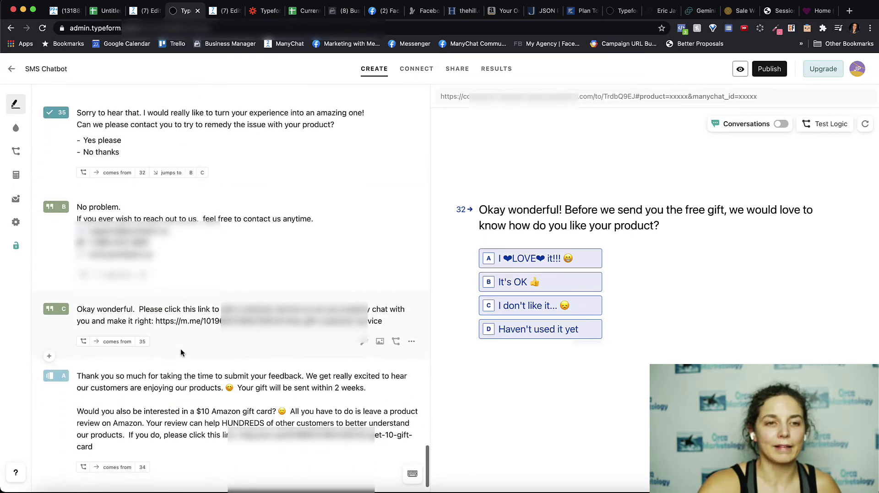
scroll(142, 394, "down", 1)
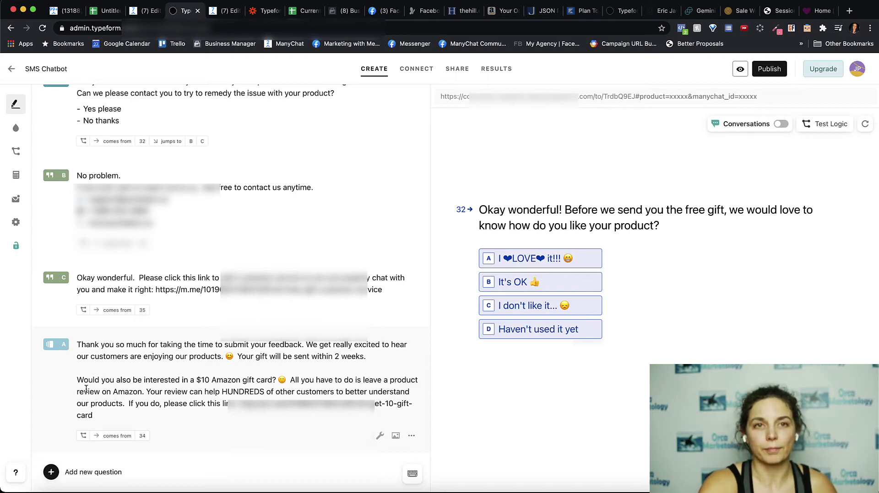
left_click(222, 14)
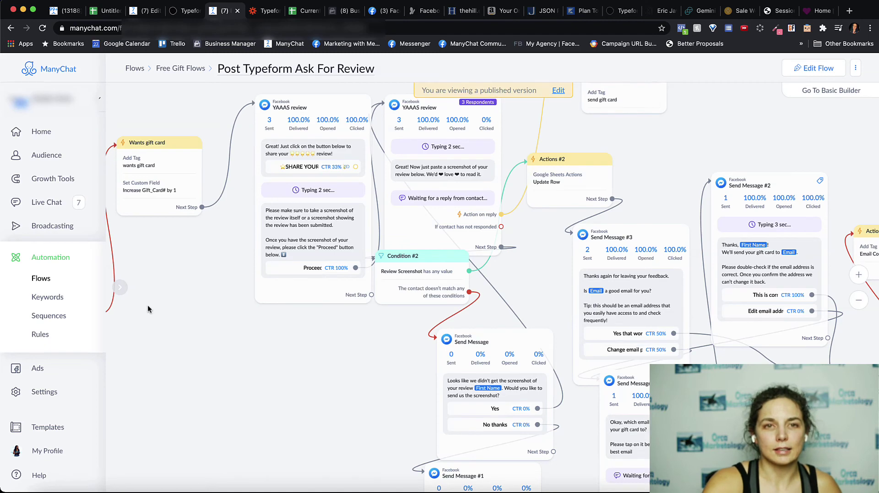
scroll(142, 327, "down", 3)
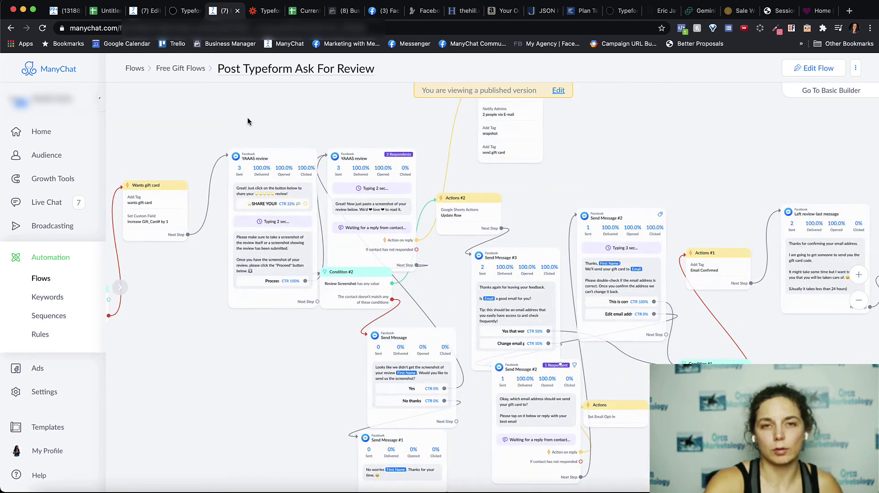
scroll(232, 172, "down", 3)
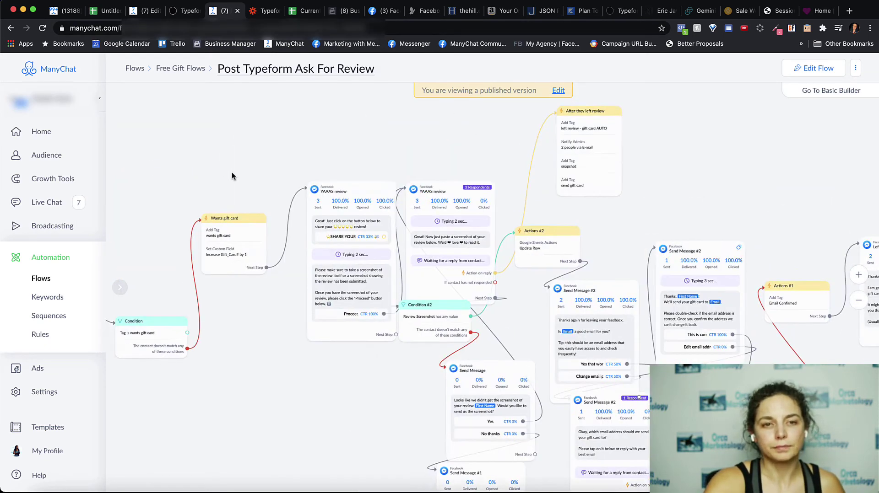
left_click_drag(226, 166, 122, 171)
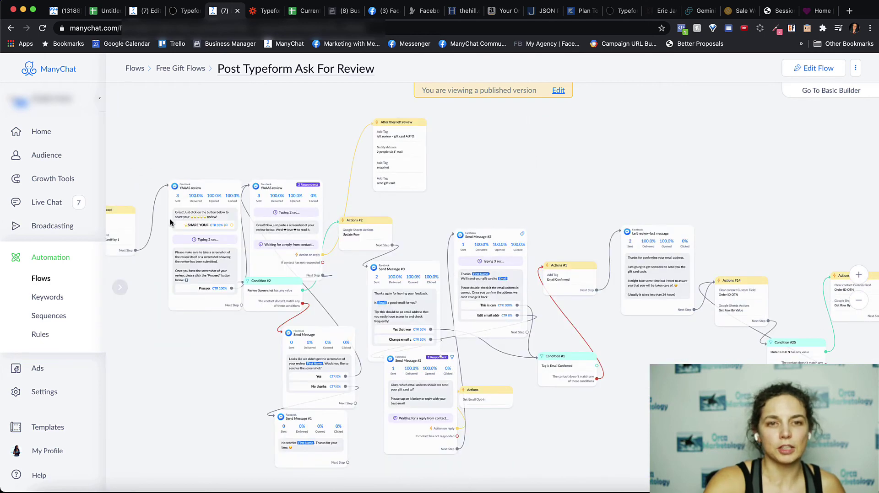
scroll(170, 218, "up", 3)
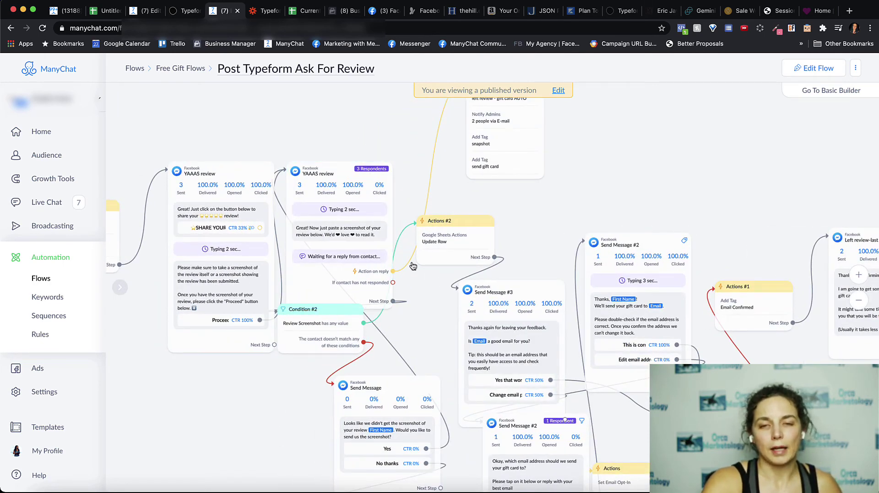
scroll(564, 221, "down", 4)
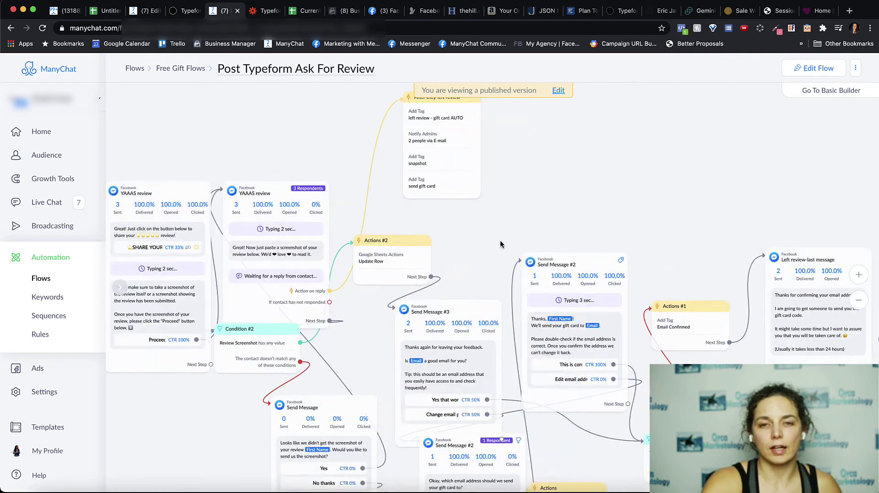
left_click_drag(622, 198, 471, 174)
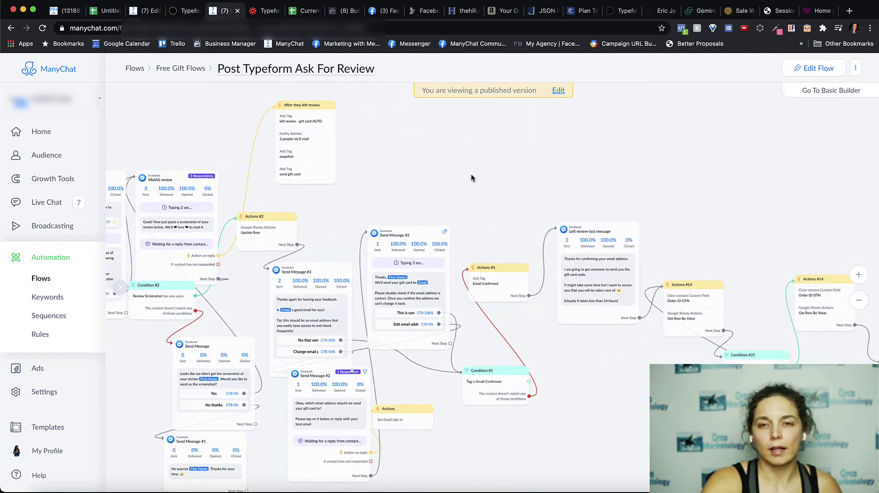
left_click_drag(651, 175, 490, 155)
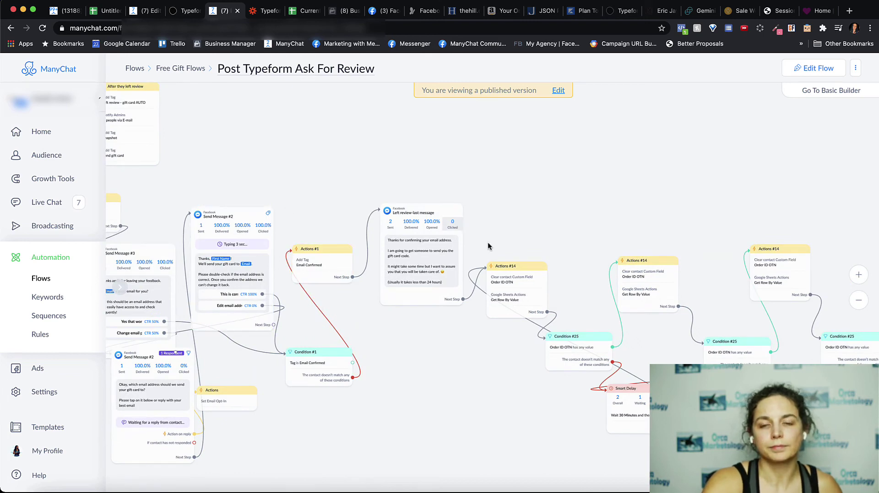
left_click_drag(566, 248, 379, 239)
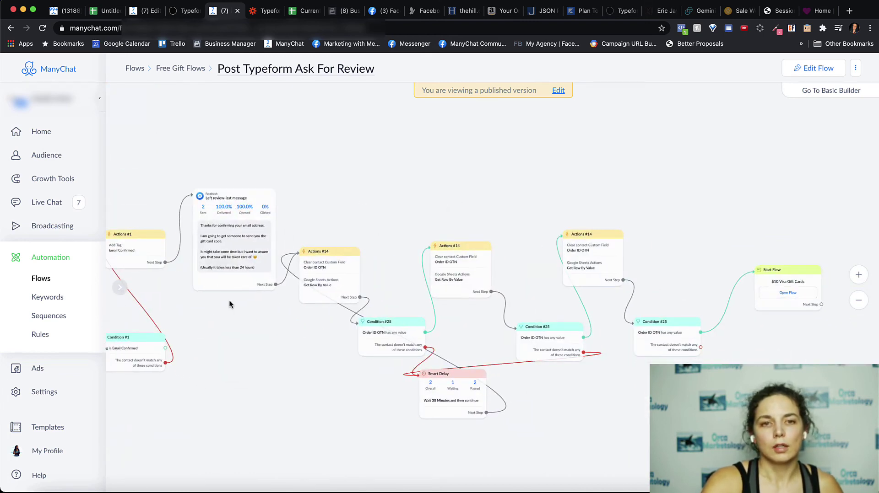
scroll(234, 251, "up", 5)
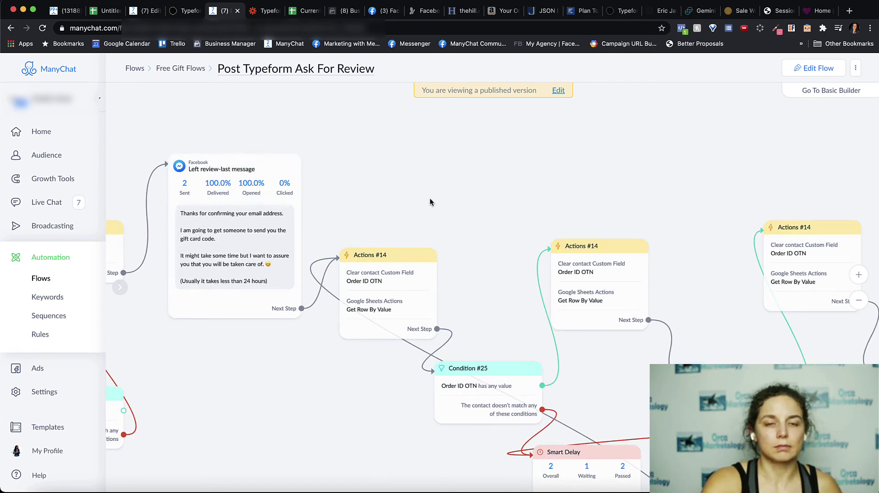
left_click_drag(494, 204, 356, 194)
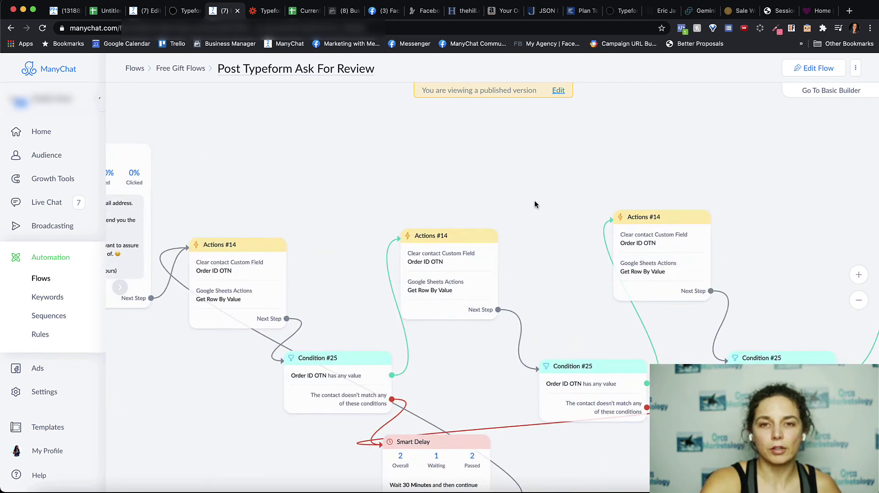
left_click_drag(535, 200, 391, 191)
left_click_drag(679, 273, 439, 236)
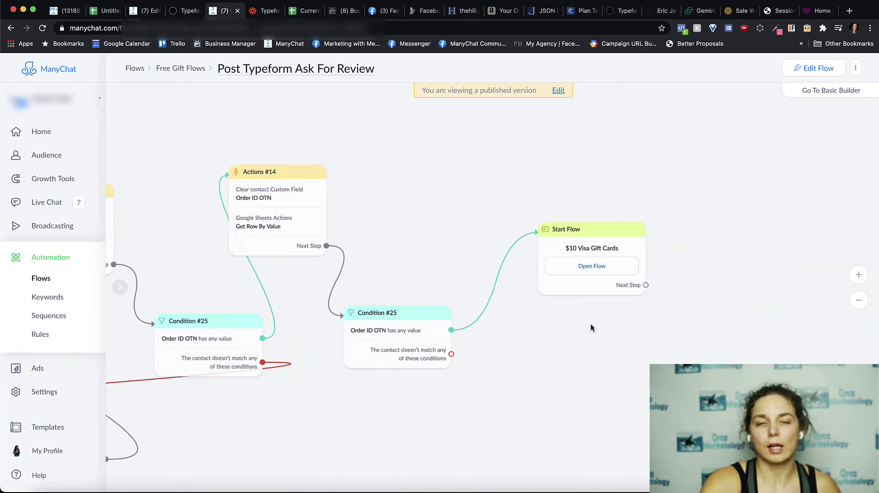
scroll(629, 289, "down", 5)
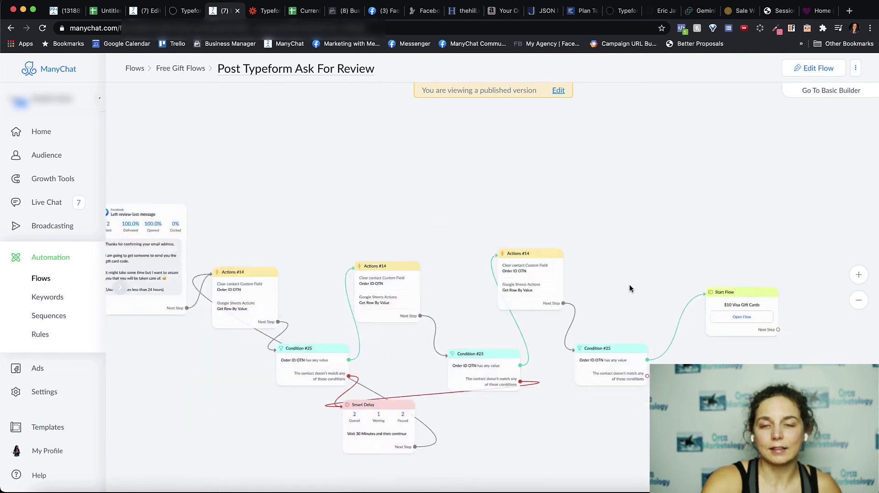